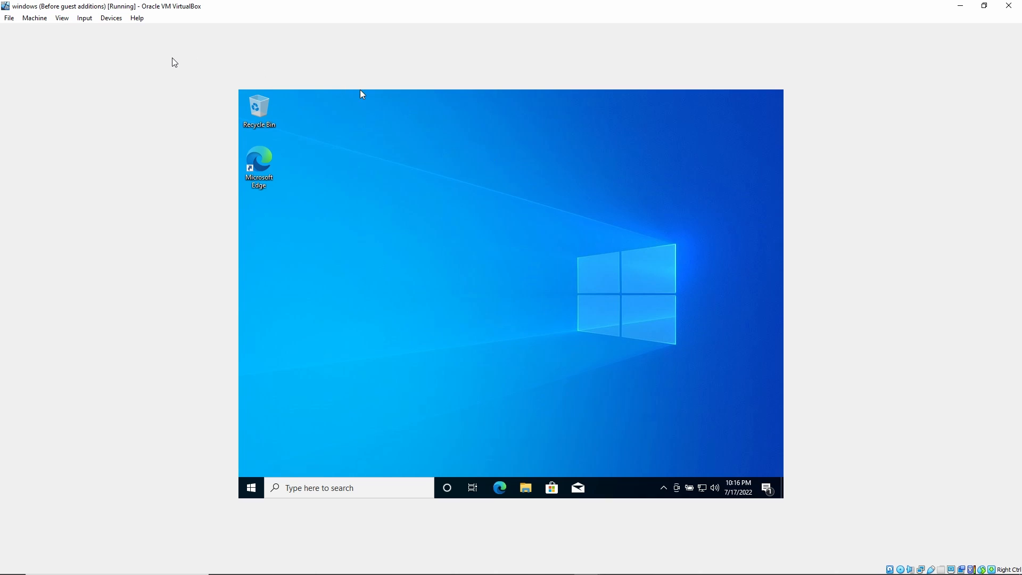
Insert the Guest Additions CD image into the Windows virtual machine
{"action": "left_click", "coordinate": [63, 19]}
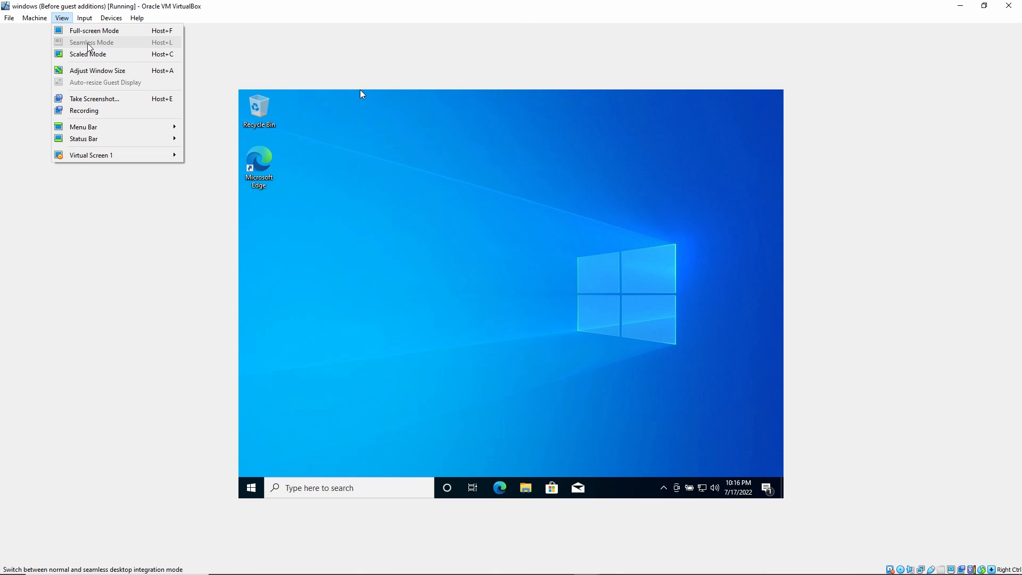
{"action": "mouse_move", "coordinate": [120, 23]}
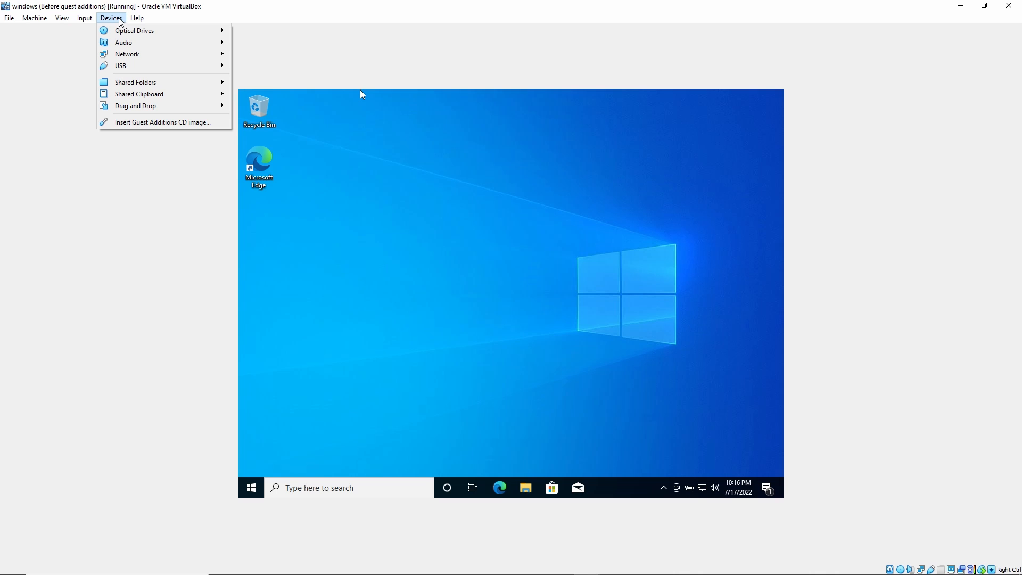
{"action": "left_click", "coordinate": [157, 126]}
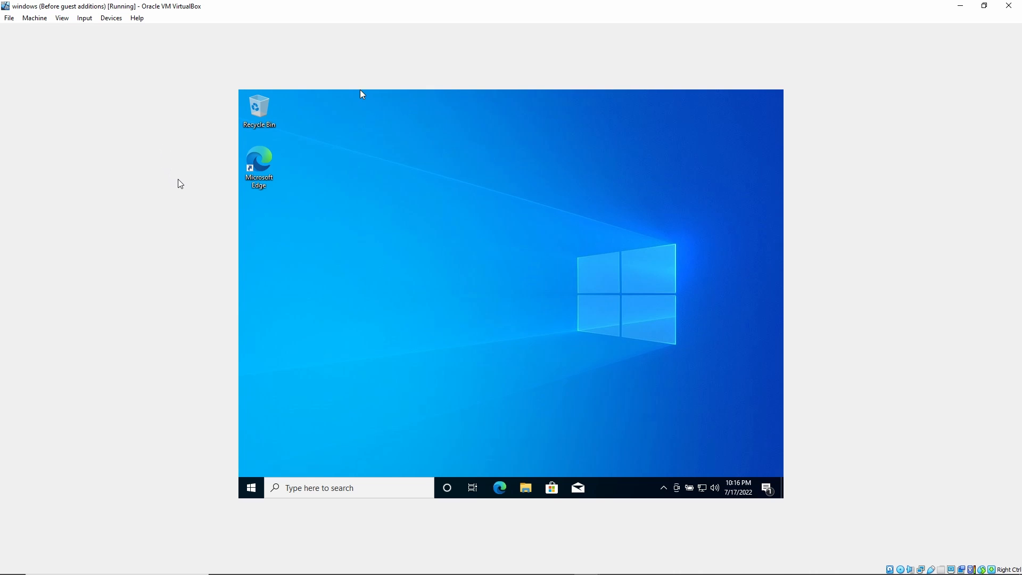
Run VBoxWindowsAdditions-amd64 from the VirtualBox Guest Additions CD drive (D:) in the Windows guest and allow it to make changes
{"action": "left_click", "coordinate": [530, 495]}
{"action": "left_click", "coordinate": [355, 307]}
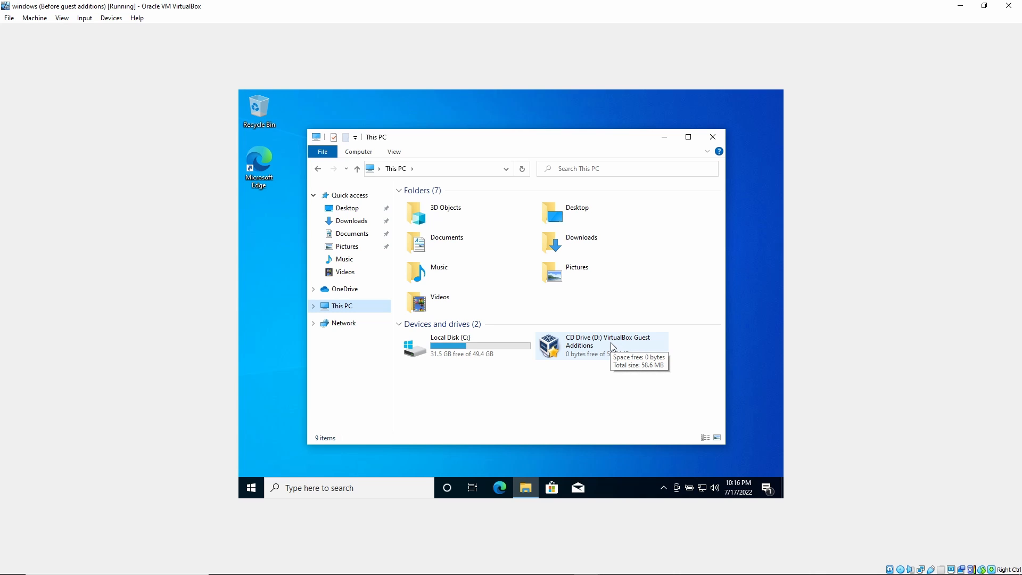
{"action": "double_click", "coordinate": [594, 347]}
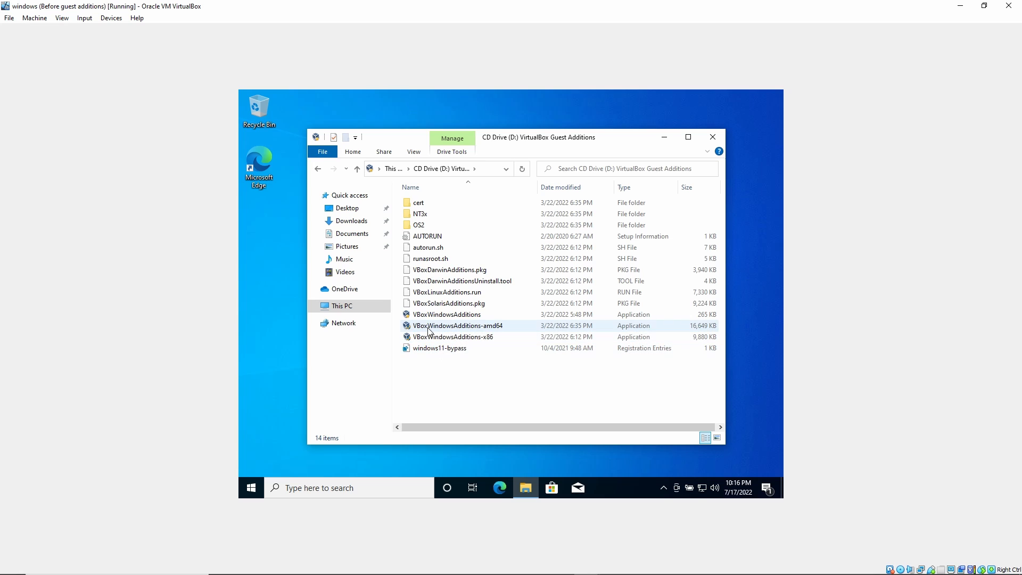
{"action": "double_click", "coordinate": [460, 329]}
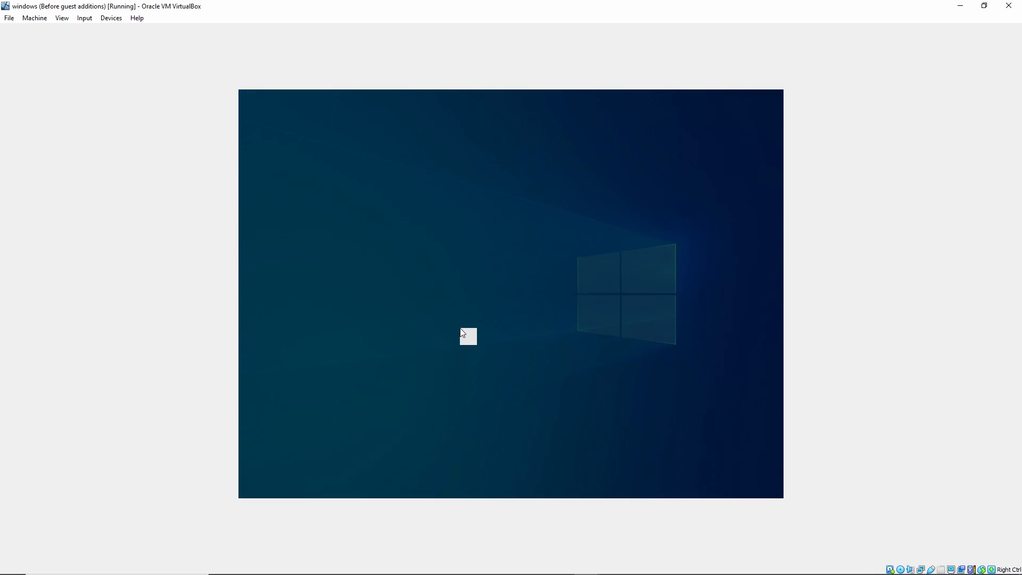
{"action": "left_click", "coordinate": [457, 367]}
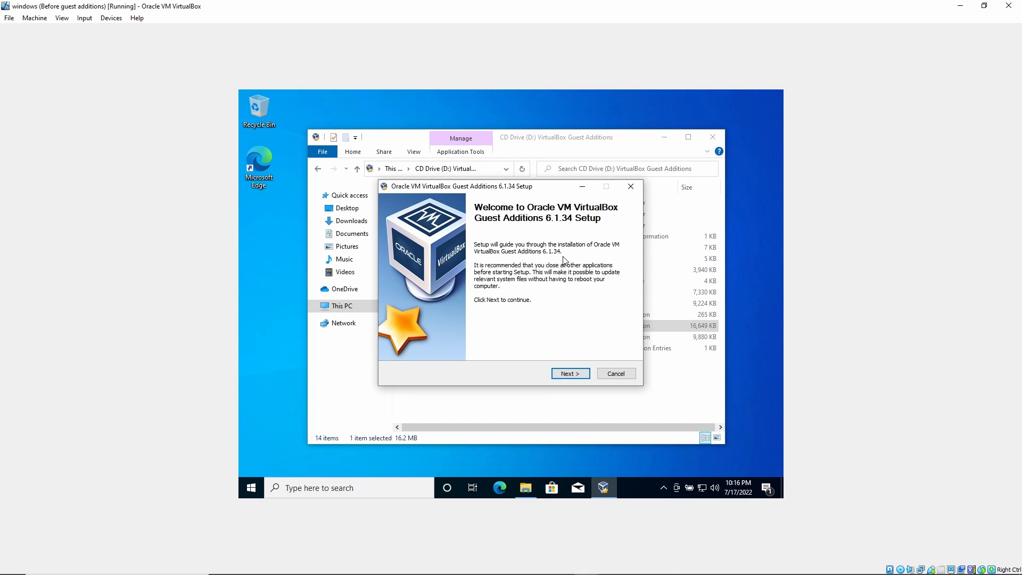
Install Guest Additions with the default destination folder and components, and finish setup with the Reboot now option
{"action": "left_click", "coordinate": [569, 375]}
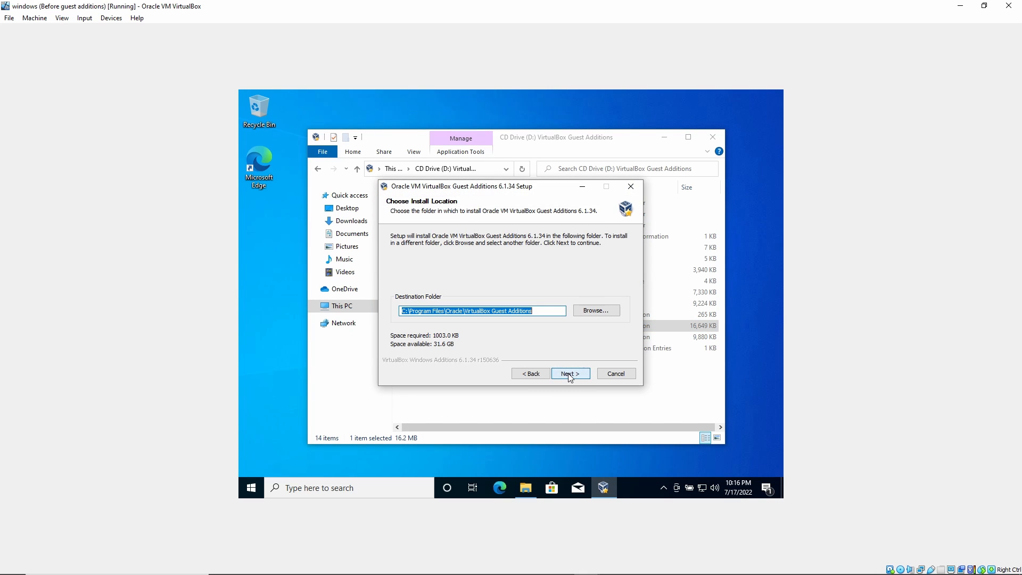
{"action": "left_click", "coordinate": [576, 375]}
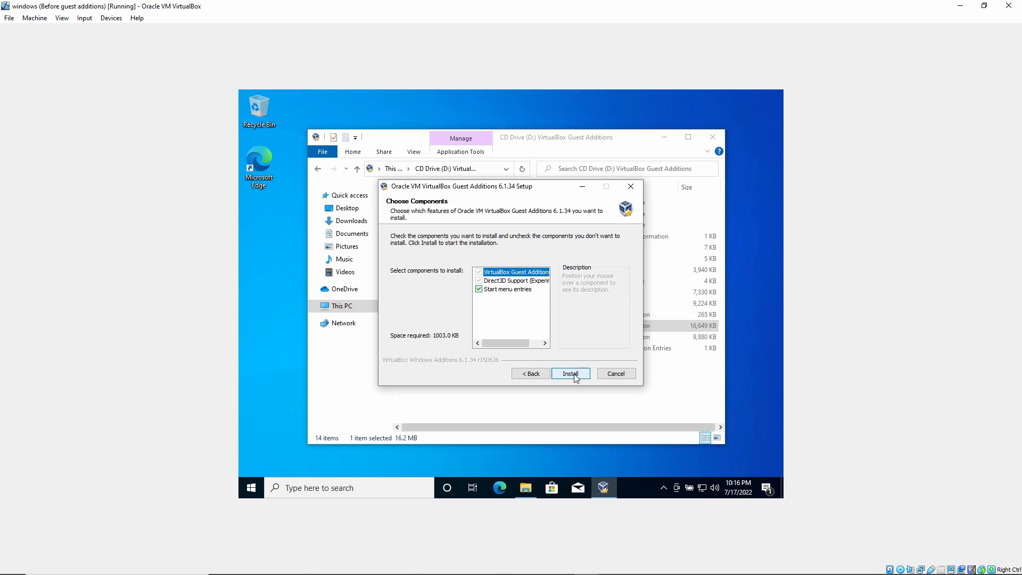
{"action": "left_click", "coordinate": [576, 375]}
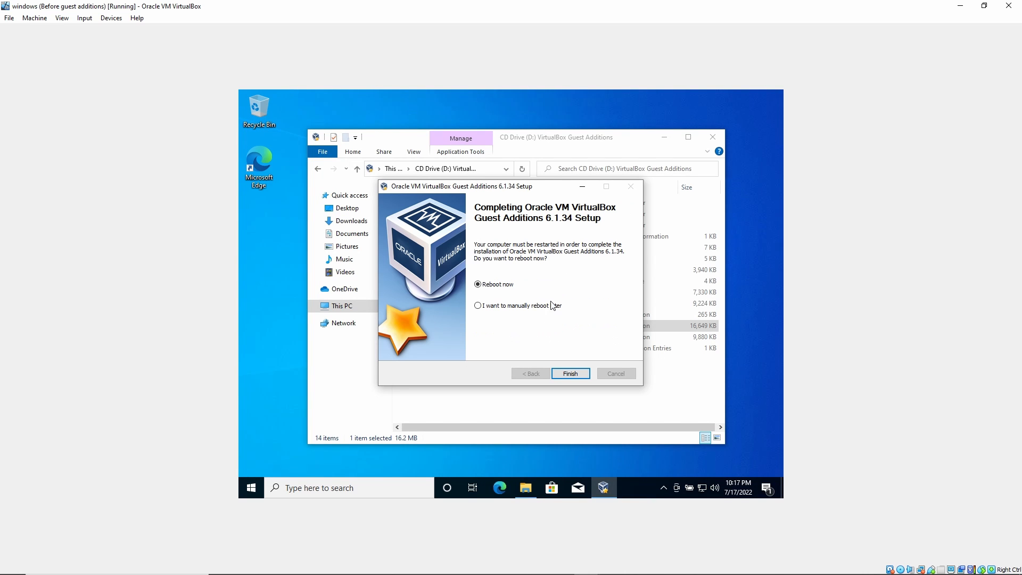
{"action": "left_click", "coordinate": [571, 374]}
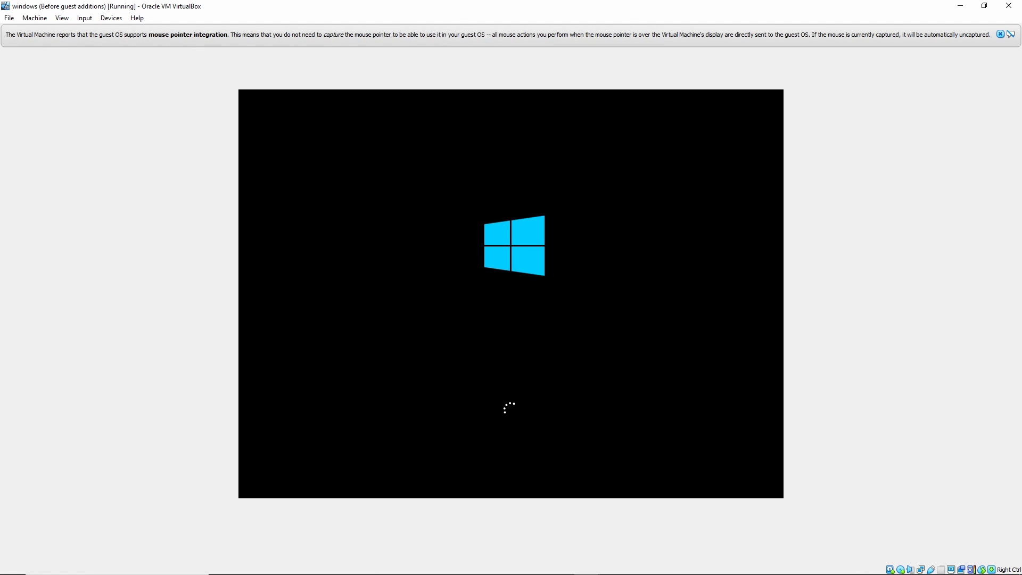
Sign back in to the Windows guest with the account password
{"action": "left_click", "coordinate": [512, 299]}
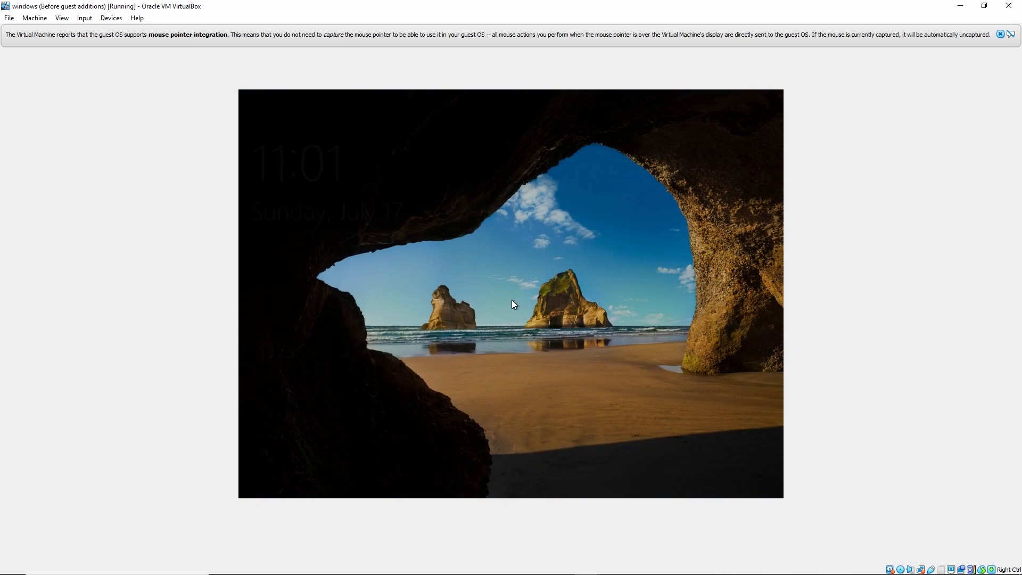
{"action": "type", "text": "•••"}
{"action": "key", "text": "Return"}
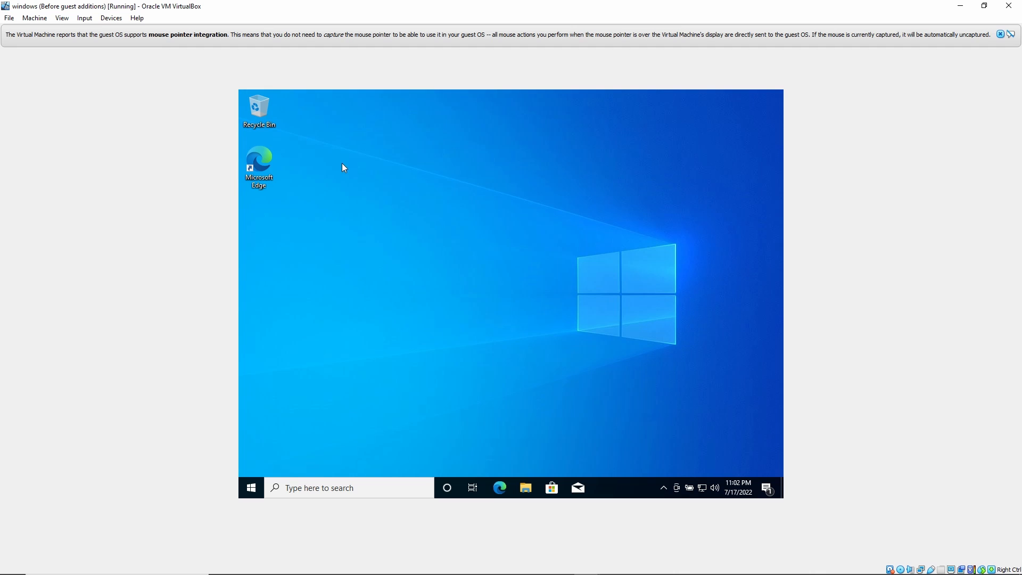
Turn on Auto-resize Guest Display for the Windows virtual machine and dismiss the mouse pointer integration notice
{"action": "left_click", "coordinate": [62, 20]}
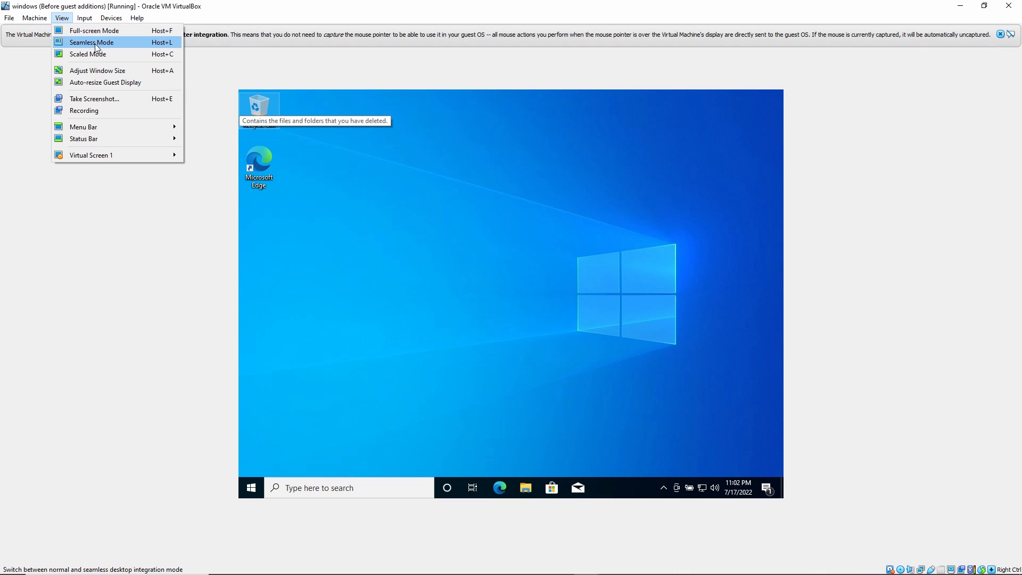
{"action": "left_click", "coordinate": [116, 83]}
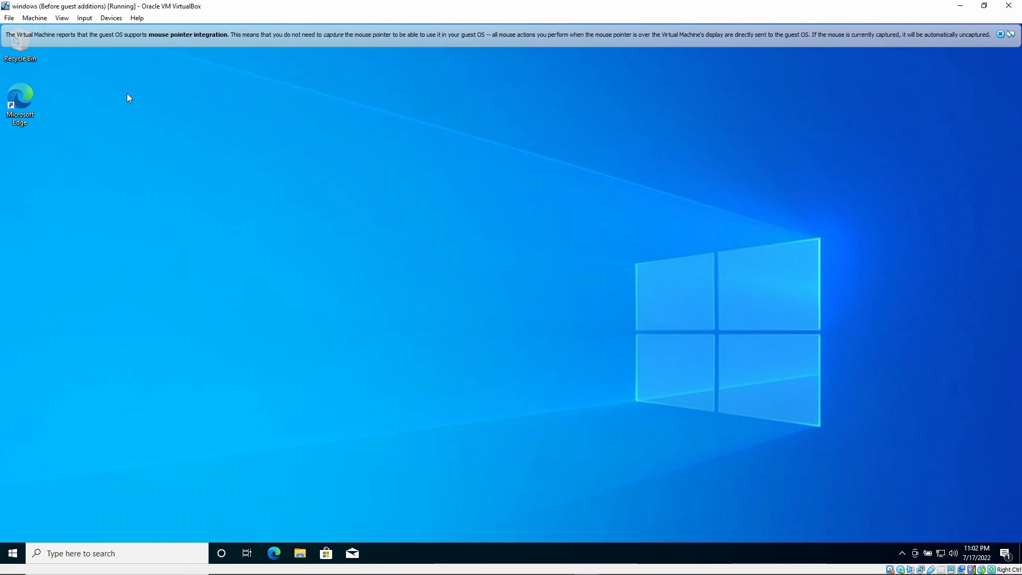
{"action": "left_click", "coordinate": [1000, 34]}
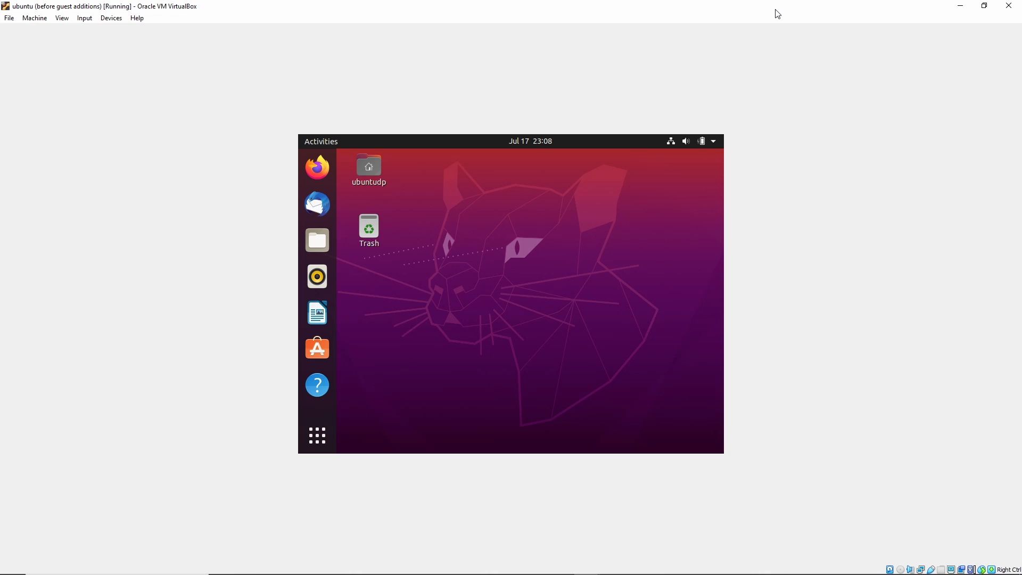
Load VBoxGuestAdditions.iso from C:\Program Files\Oracle\VirtualBox into the Ubuntu virtual machine's optical drive
{"action": "left_click", "coordinate": [63, 21]}
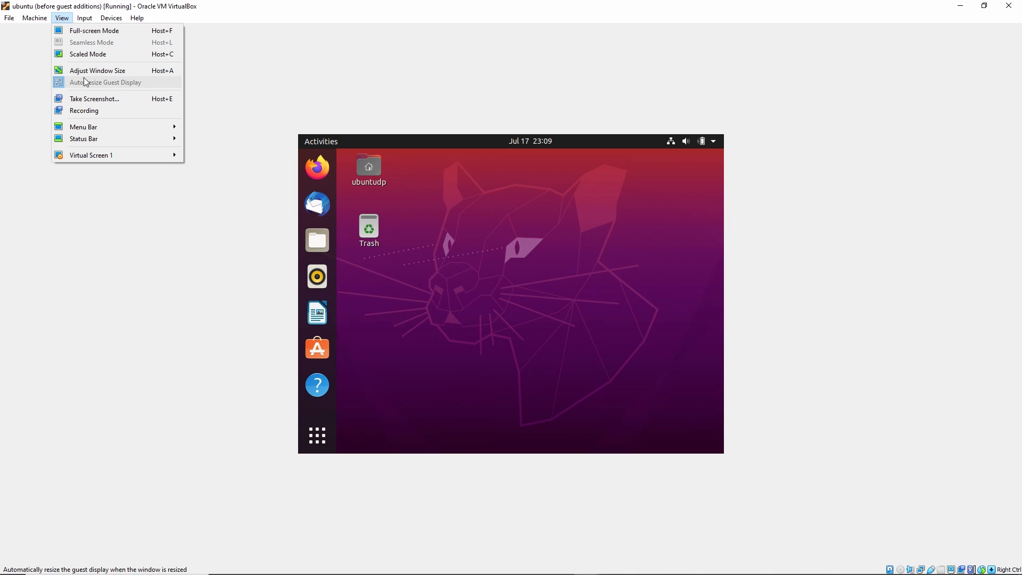
{"action": "mouse_move", "coordinate": [115, 20]}
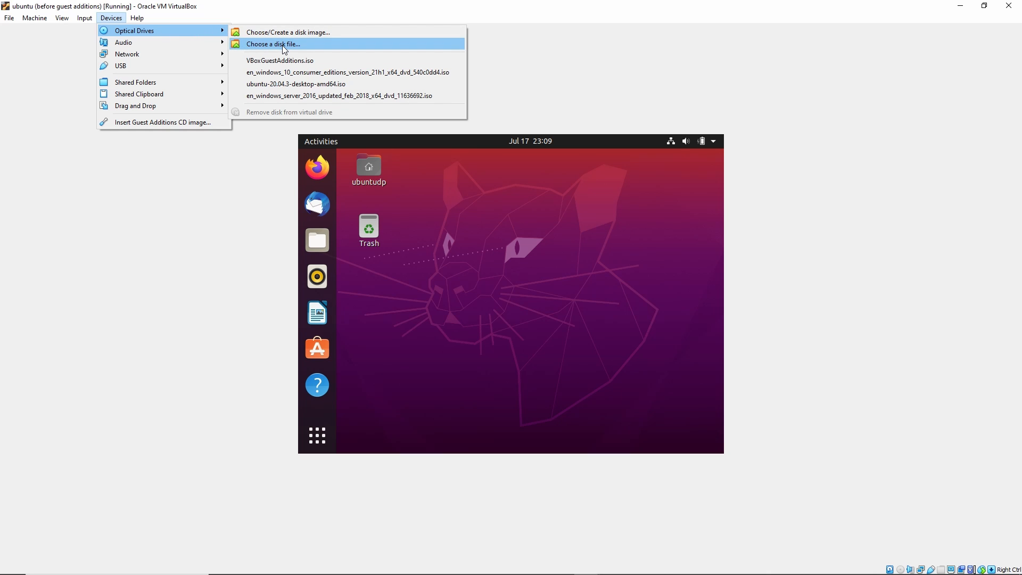
{"action": "left_click", "coordinate": [282, 46]}
{"action": "left_click", "coordinate": [129, 42]}
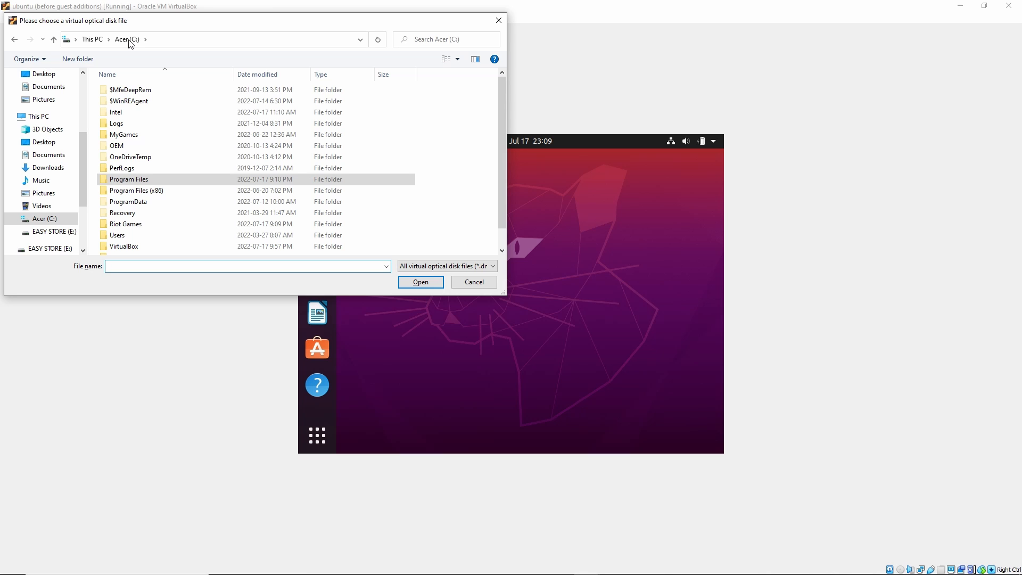
{"action": "double_click", "coordinate": [142, 184]}
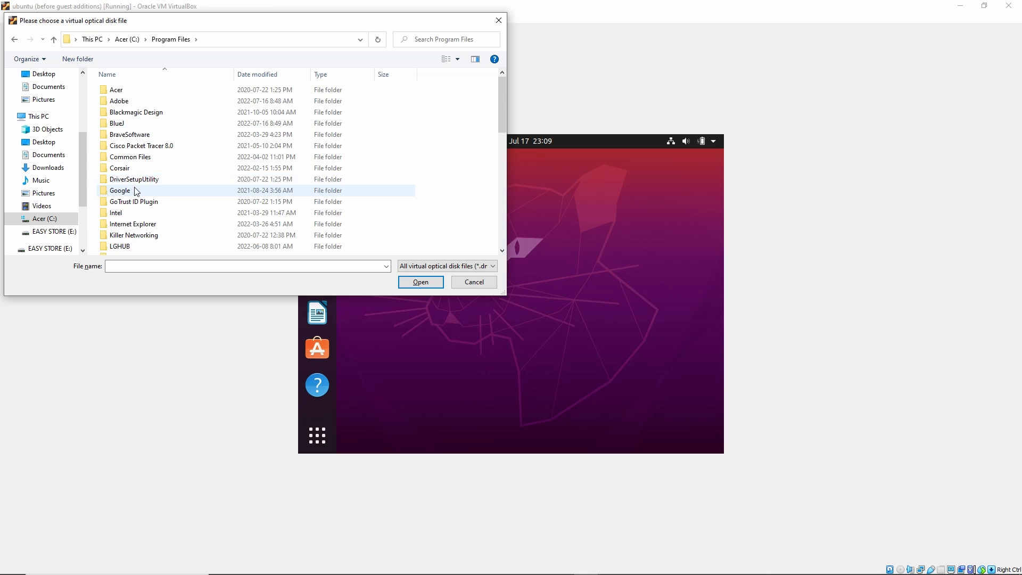
{"action": "scroll", "coordinate": [138, 193], "scroll_direction": "down", "scroll_amount": 6}
{"action": "scroll", "coordinate": [139, 195], "scroll_direction": "down", "scroll_amount": 1}
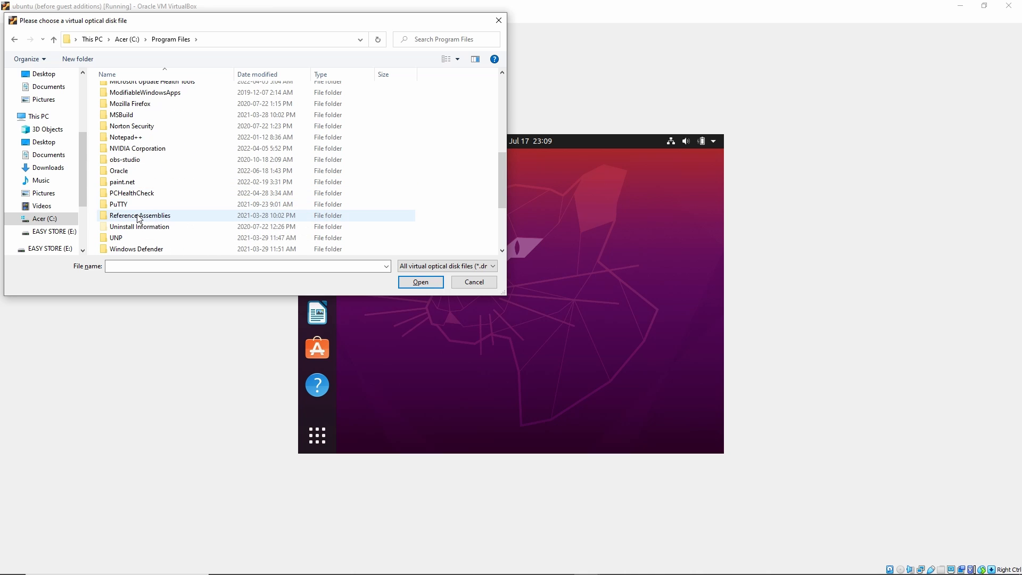
{"action": "scroll", "coordinate": [139, 219], "scroll_direction": "down", "scroll_amount": 1}
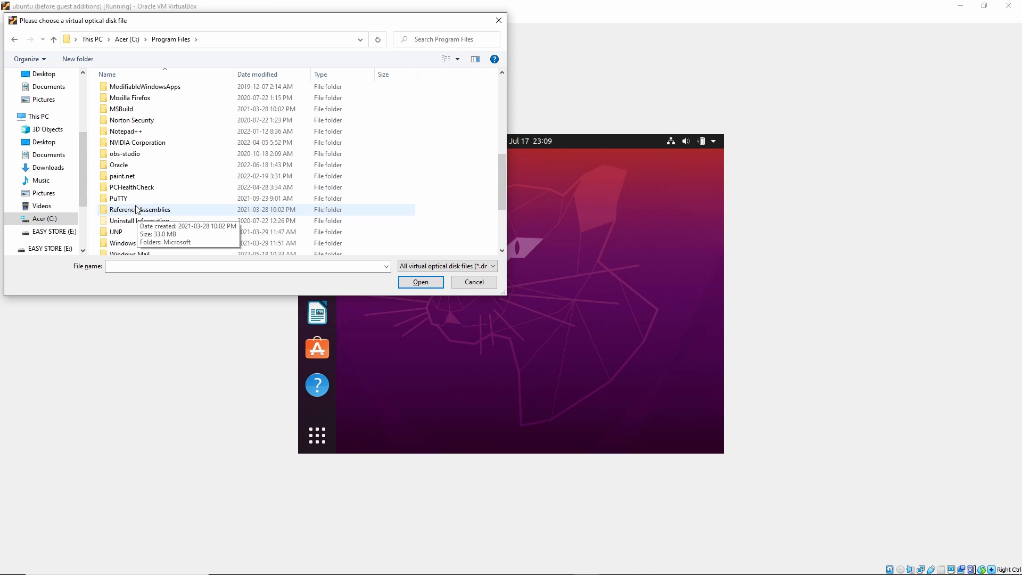
{"action": "double_click", "coordinate": [122, 165]}
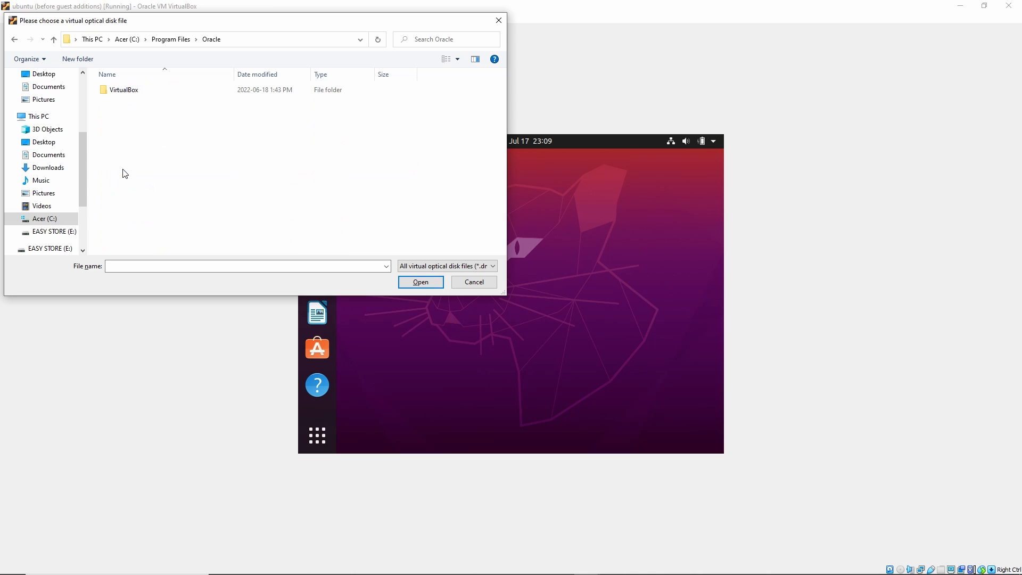
{"action": "double_click", "coordinate": [123, 91]}
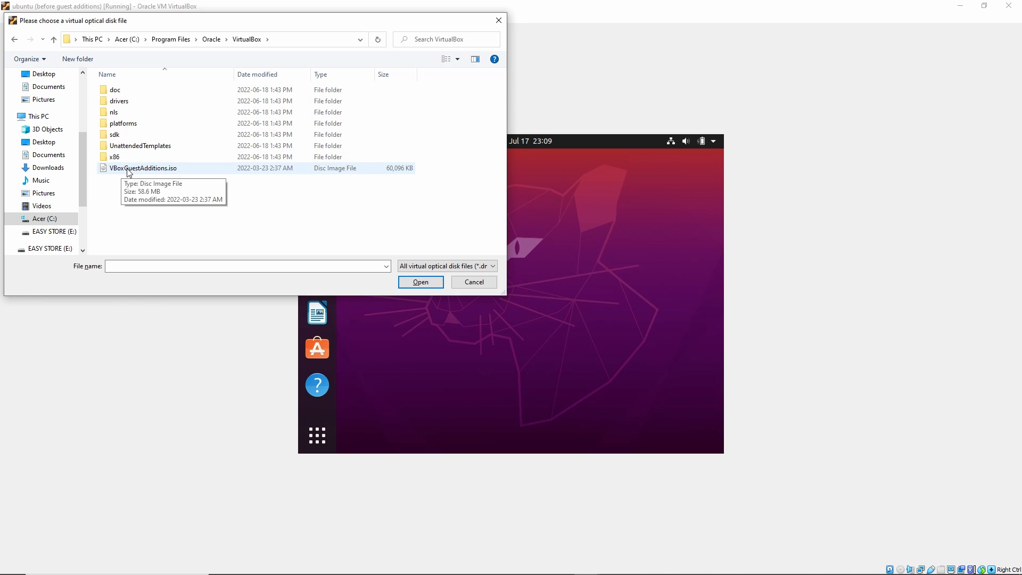
{"action": "left_click", "coordinate": [158, 170]}
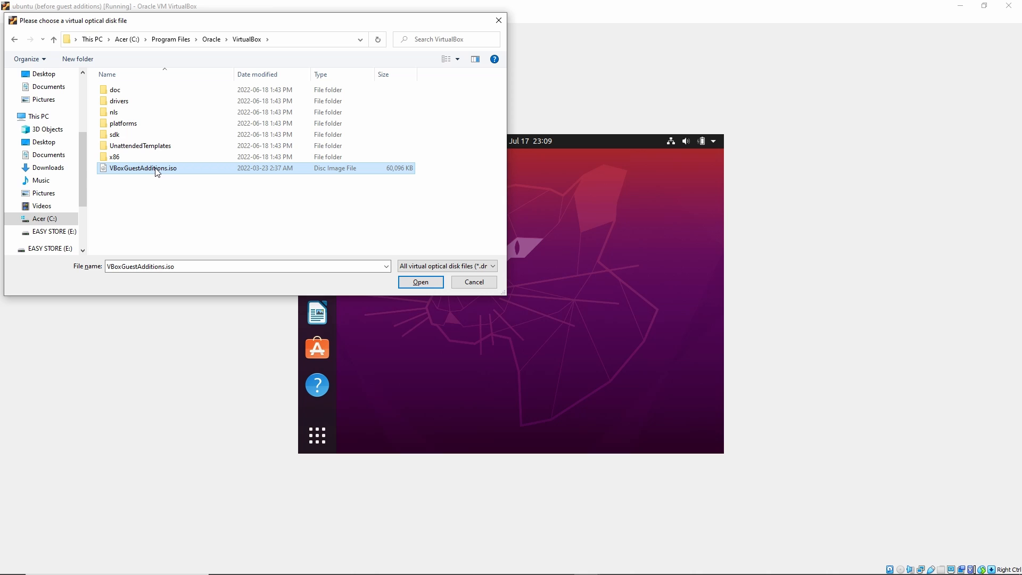
{"action": "left_click", "coordinate": [420, 282]}
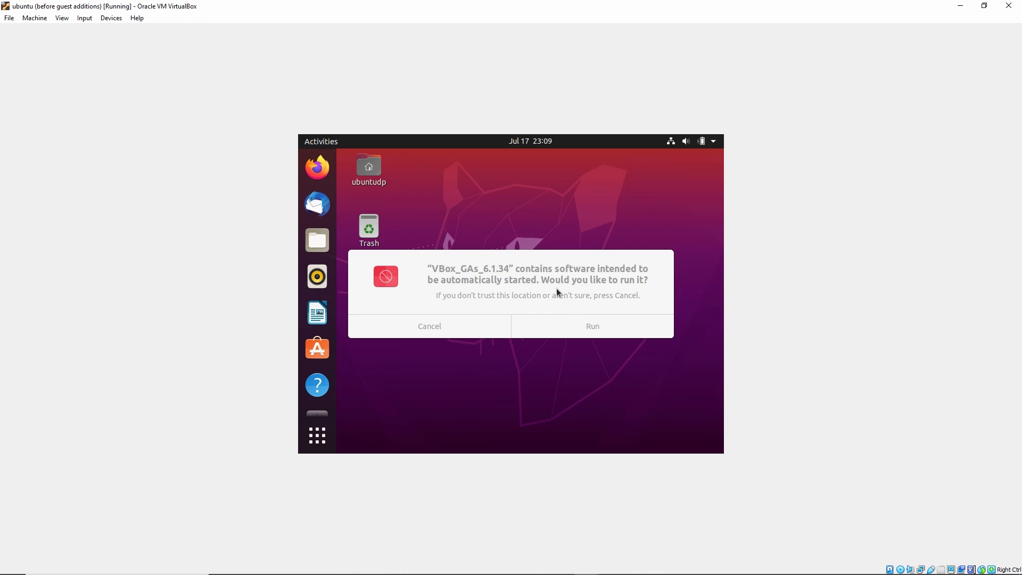
Run the VBox_GAs_6.1.34 autostart software in Ubuntu and authenticate with the account password
{"action": "left_click", "coordinate": [595, 330]}
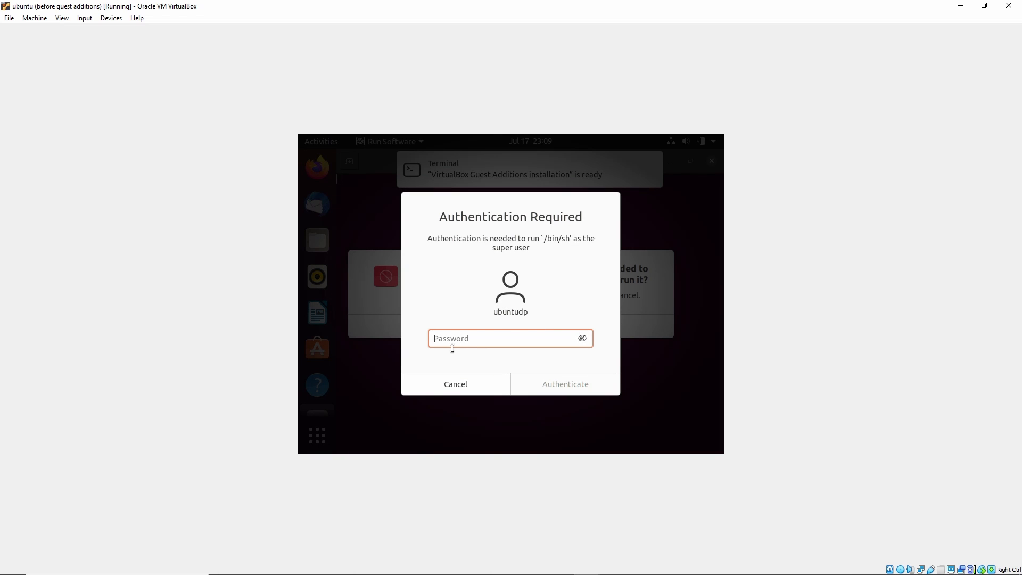
{"action": "type", "text": "•••••••"}
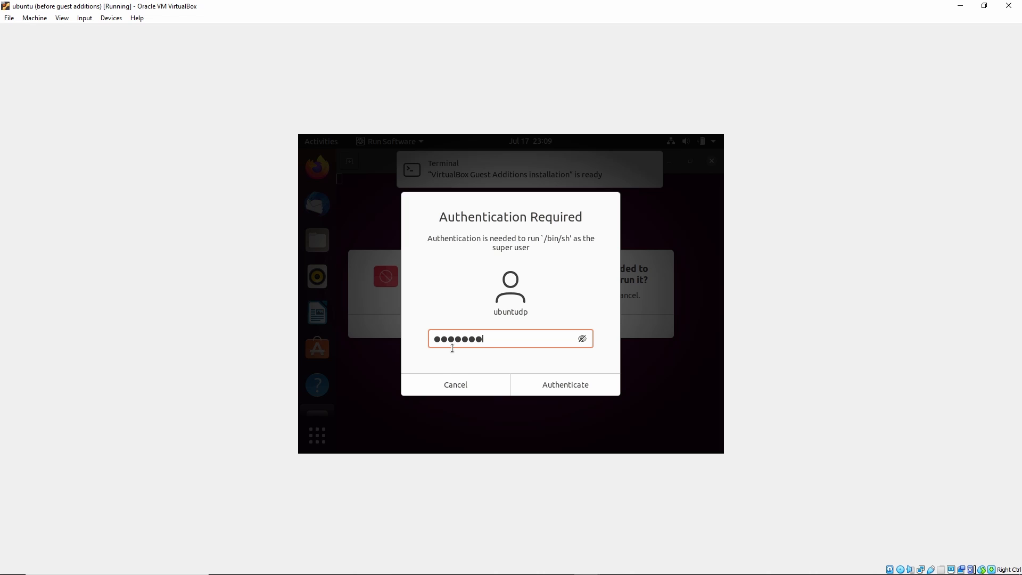
{"action": "type", "text": "•"}
{"action": "left_click", "coordinate": [570, 388]}
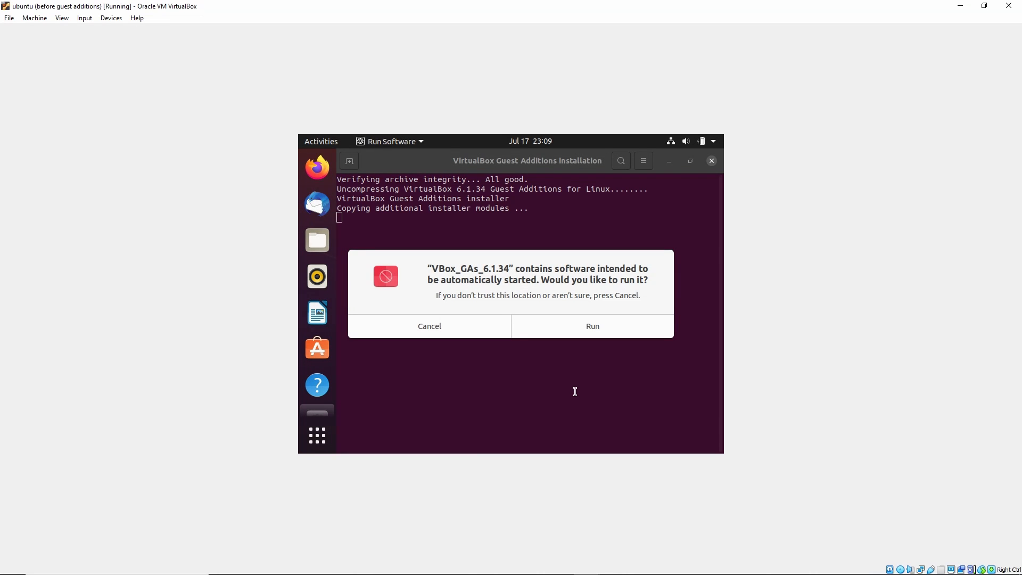
Dismiss the leftover autorun prompt and close the Guest Additions installation terminal once the installer ends
{"action": "left_click", "coordinate": [468, 365]}
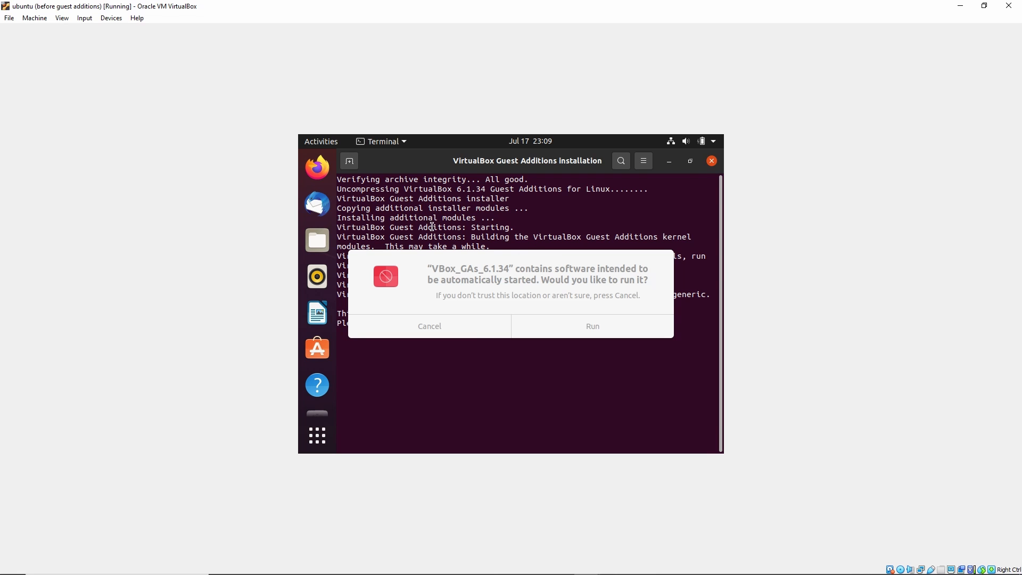
{"action": "left_click", "coordinate": [444, 331]}
{"action": "left_click", "coordinate": [444, 331]}
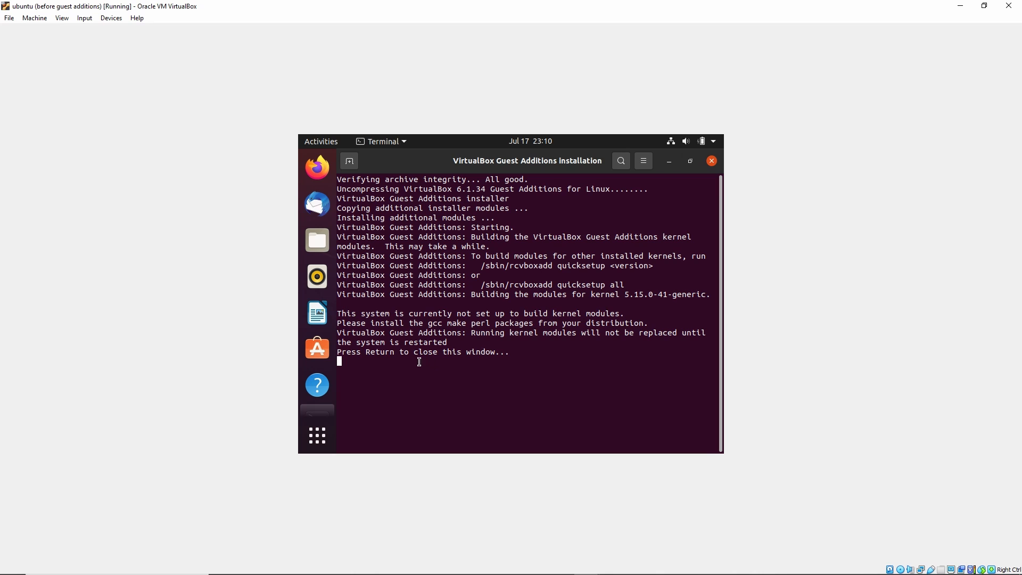
{"action": "key", "text": "Return"}
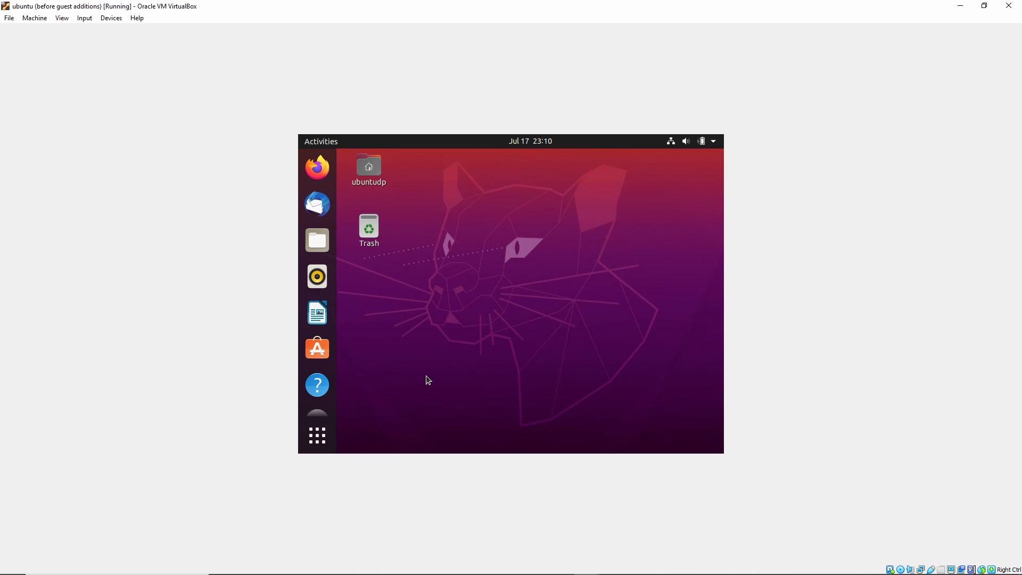
Restart the Ubuntu guest from its power-off options
{"action": "left_click", "coordinate": [317, 435]}
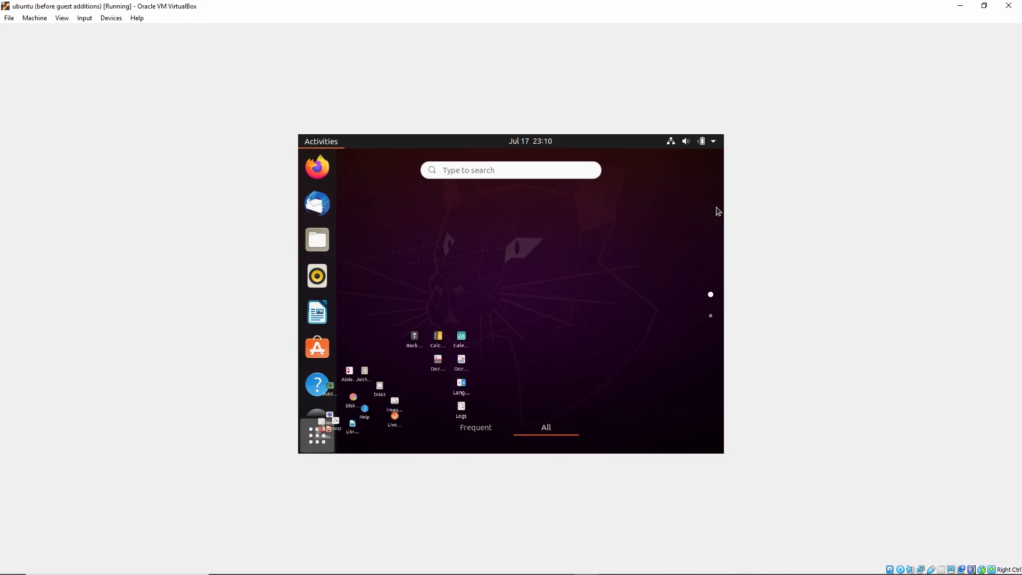
{"action": "left_click", "coordinate": [713, 143]}
{"action": "left_click", "coordinate": [633, 272]}
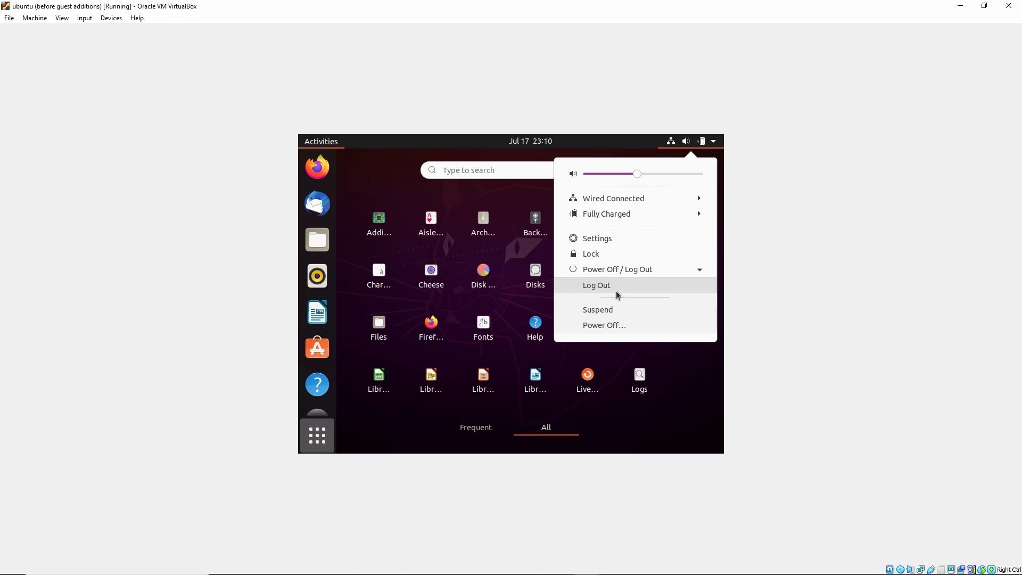
{"action": "left_click", "coordinate": [620, 328]}
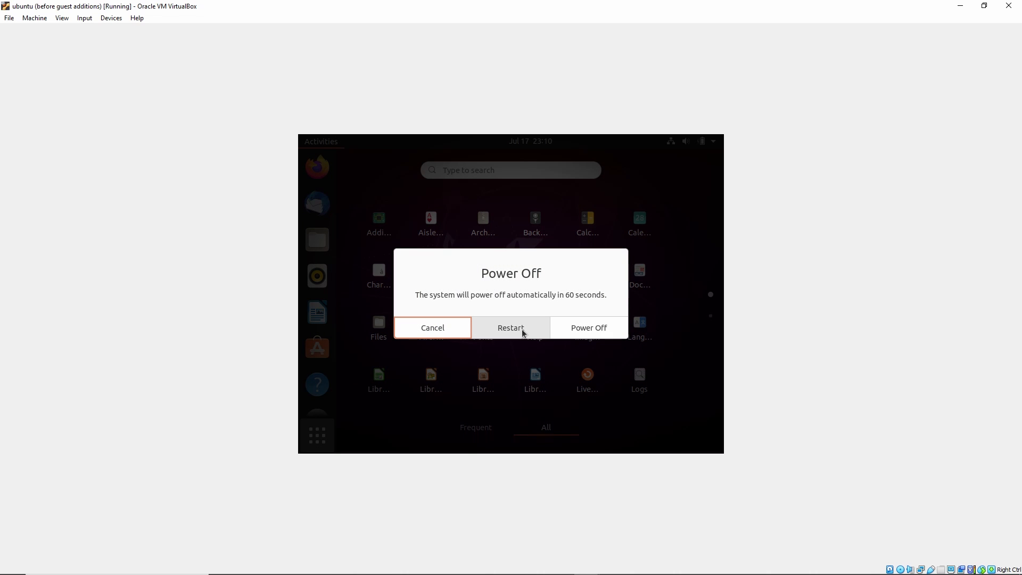
{"action": "left_click", "coordinate": [521, 329]}
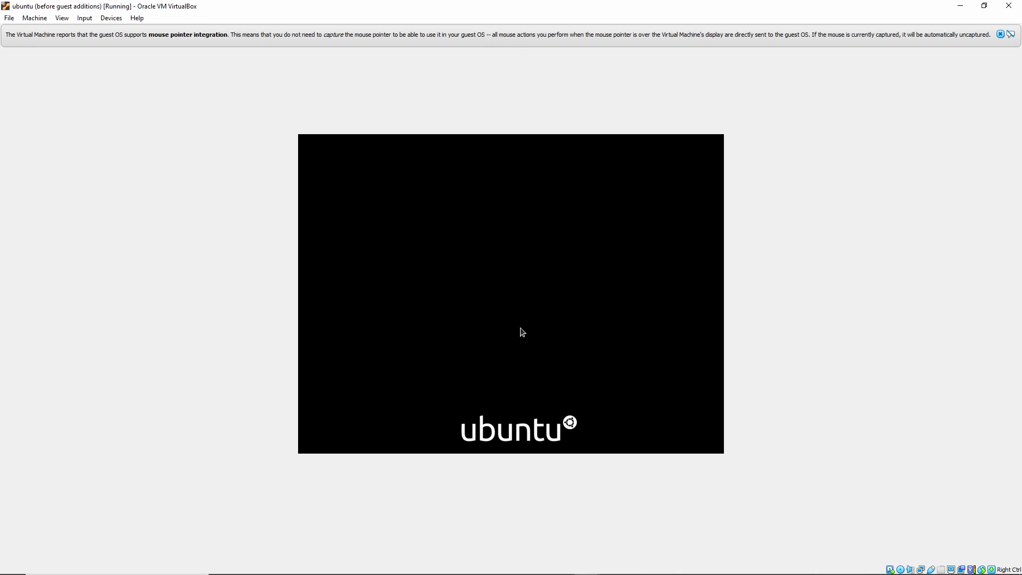
Sign in to Ubuntu with the account password and check which display modes the virtual machine offers
{"action": "left_click", "coordinate": [528, 297]}
{"action": "type", "text": "****"}
{"action": "key", "text": "Return"}
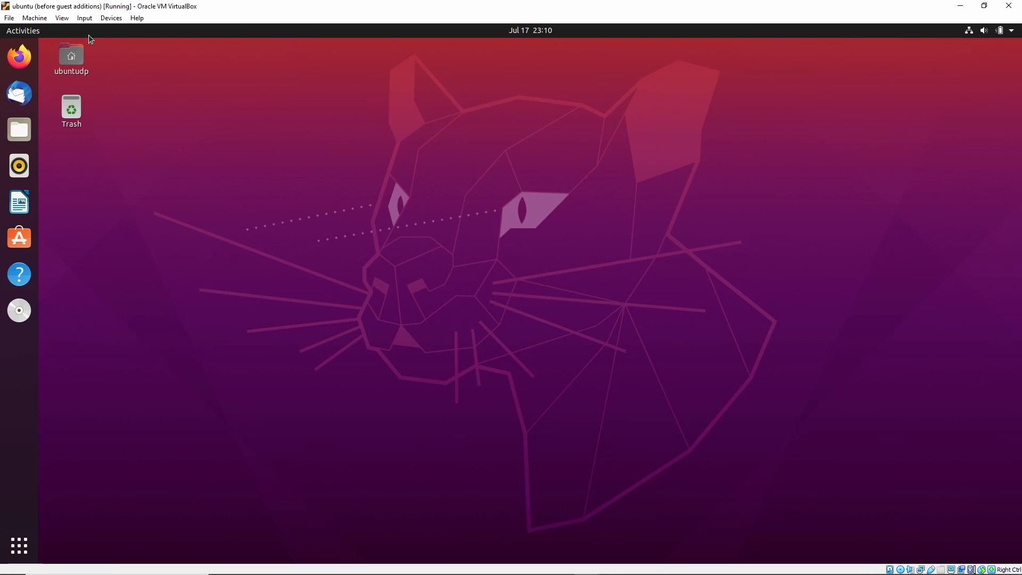
{"action": "left_click", "coordinate": [62, 18]}
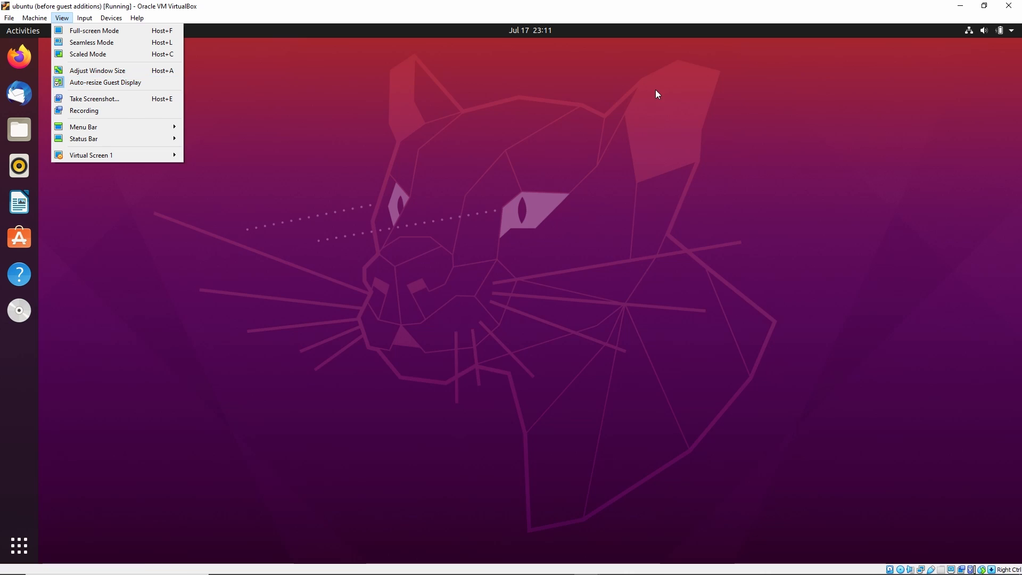
{"action": "left_click", "coordinate": [684, 17]}
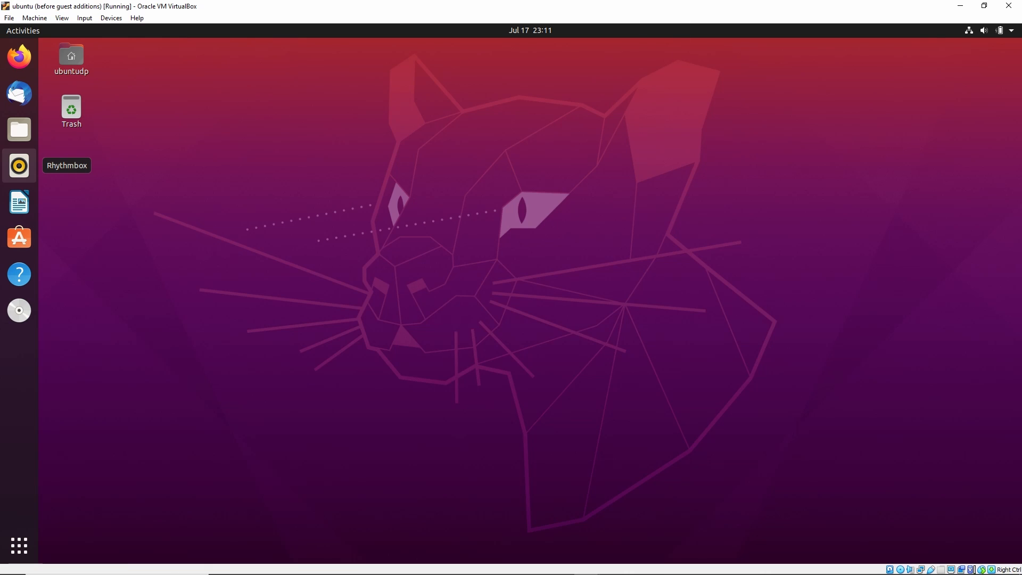